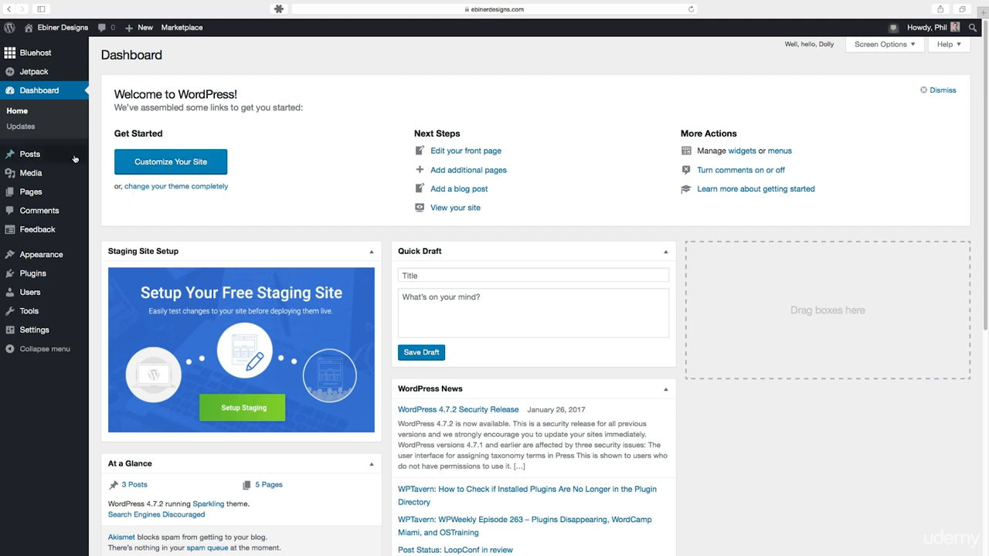
Go to the page for adding new plugins and search the plugin directory for "gallery".
mouse_move(43, 276)
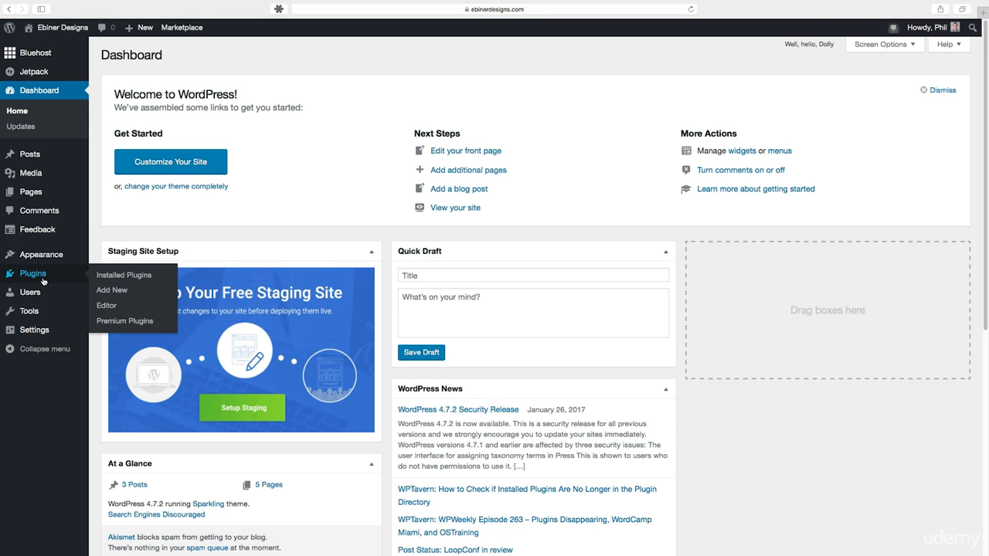
click(105, 292)
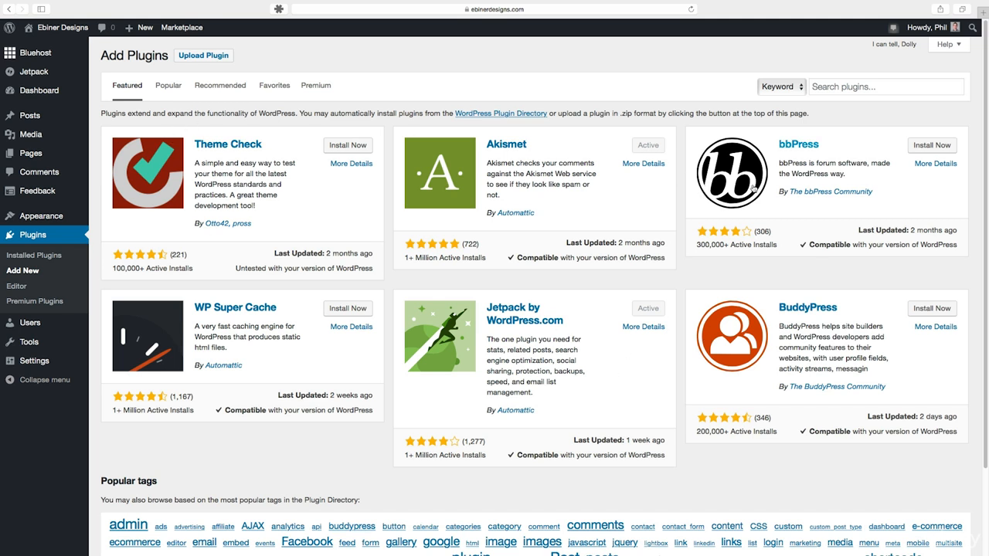
click(844, 86)
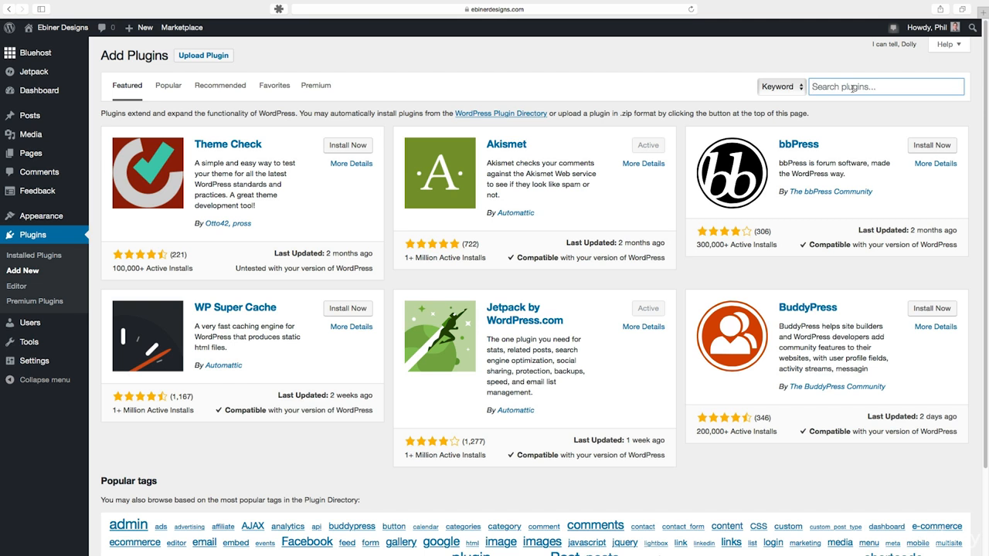
text(gallery)
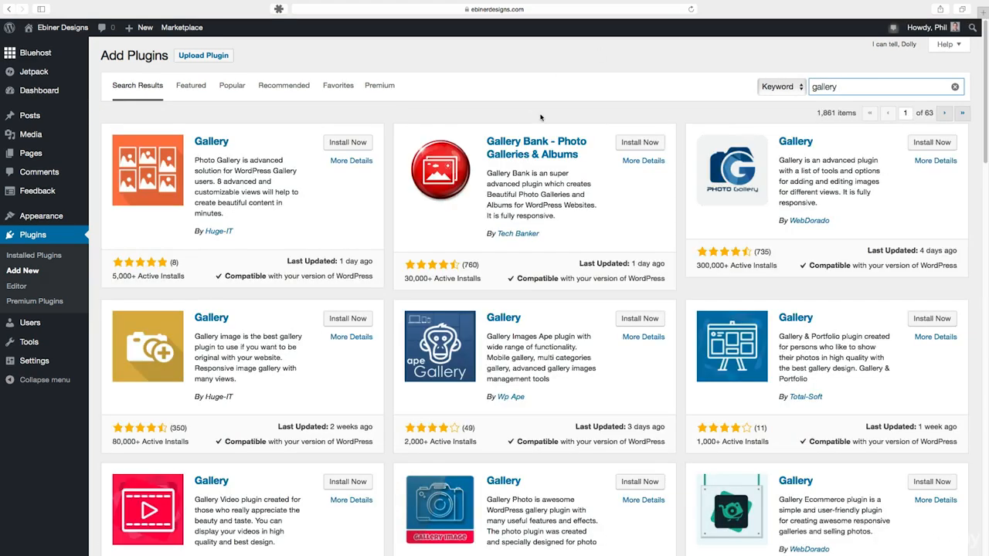
Browse the gallery plugin results and check the compatibility and last-updated details of Gallery Bank.
scroll(570, 153, down, 10)
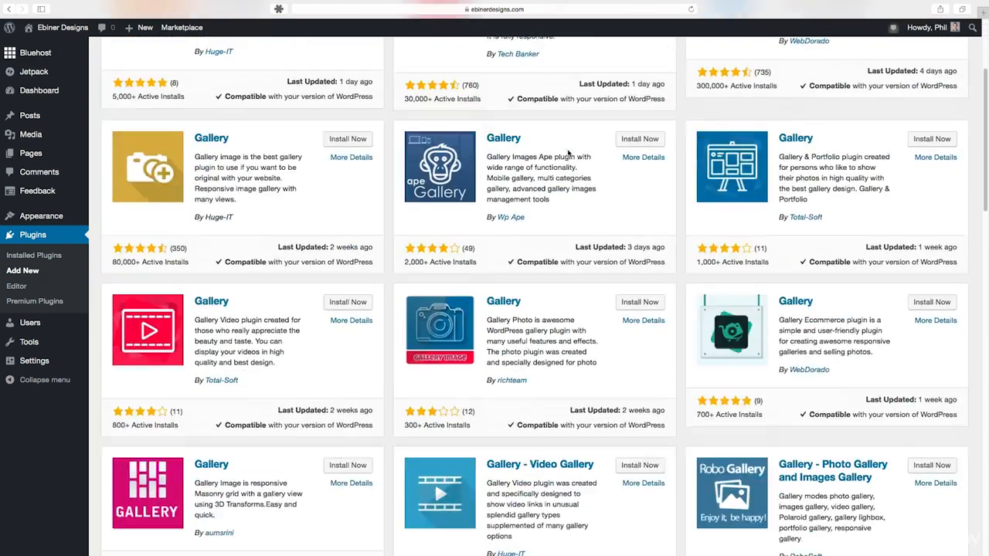
scroll(569, 151, up, 10)
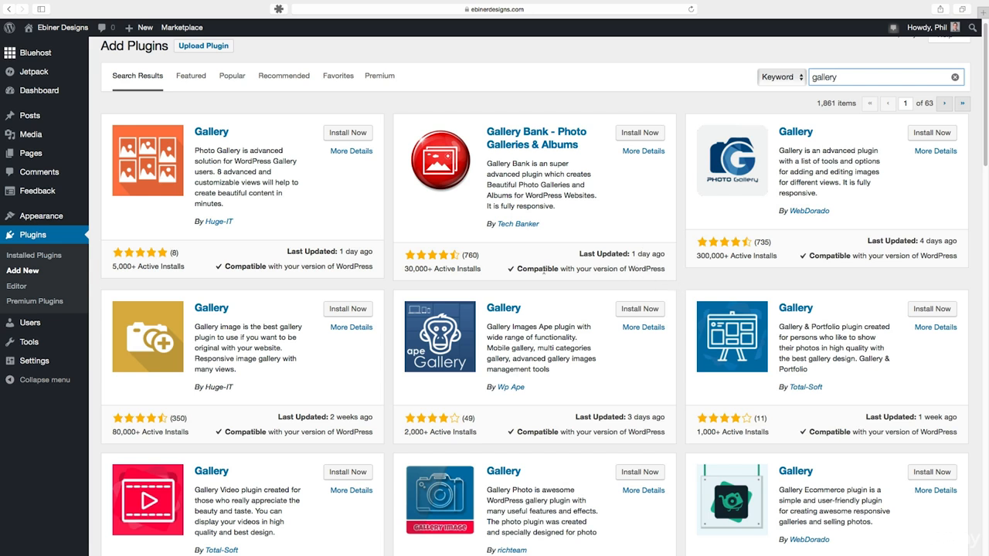
drag(516, 269, 658, 272)
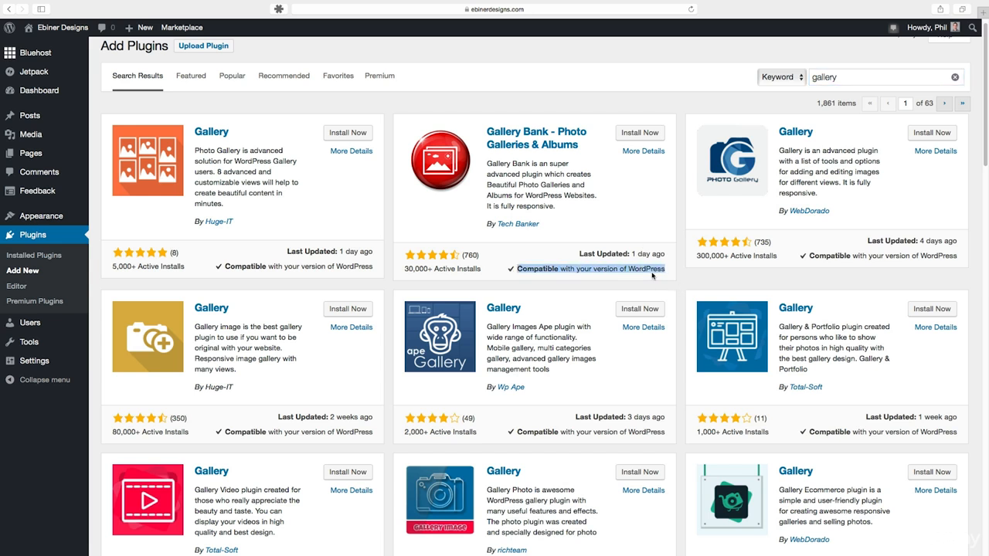
drag(579, 252, 667, 256)
click(666, 260)
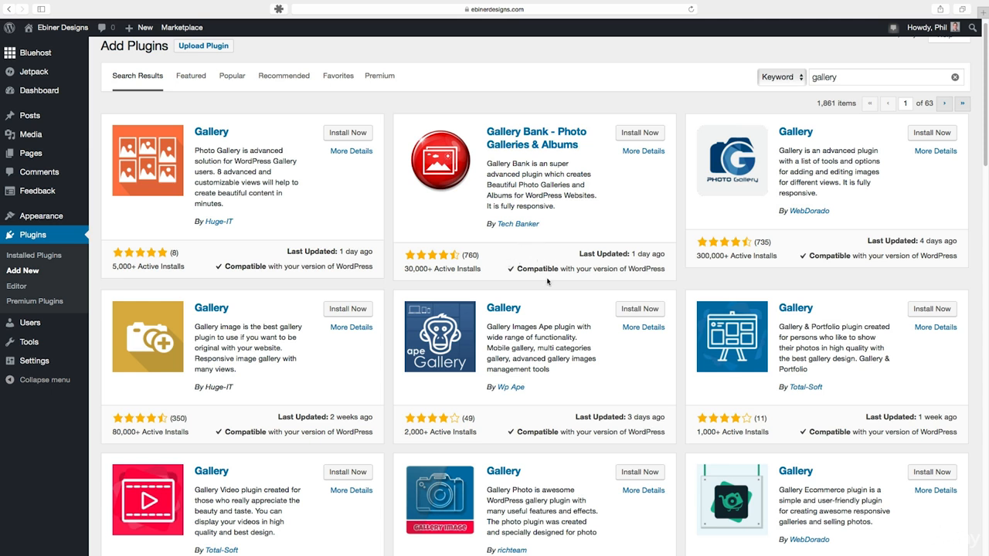
scroll(637, 177, down, 1)
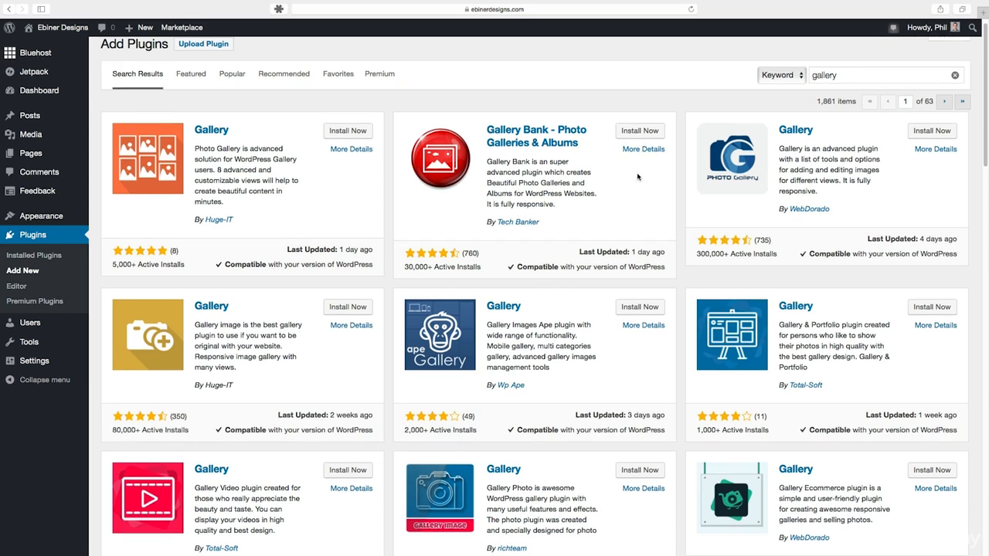
scroll(642, 176, down, 1)
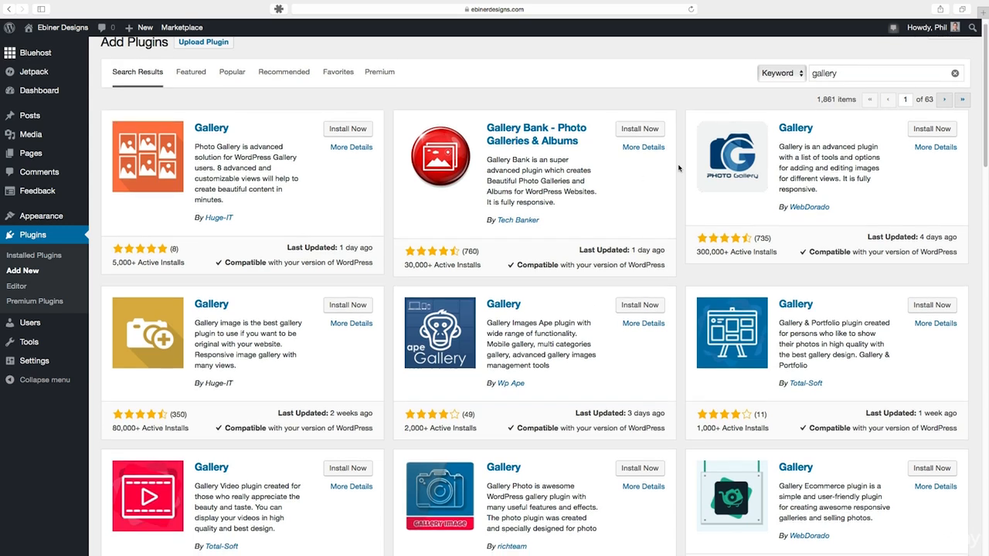
Examine the details of the Gallery plugin by WebDorado, including its installation instructions, screenshots and reviews.
click(796, 129)
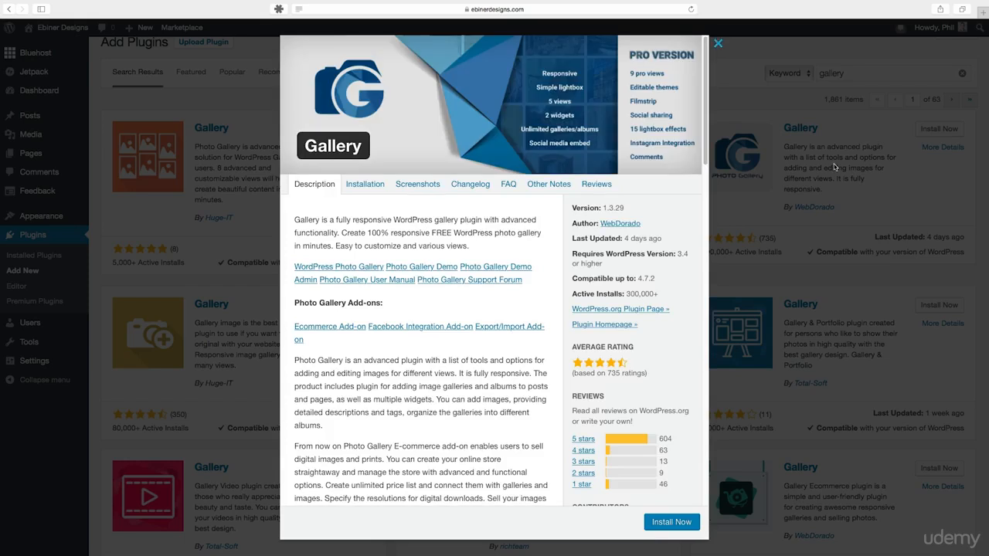
click(374, 188)
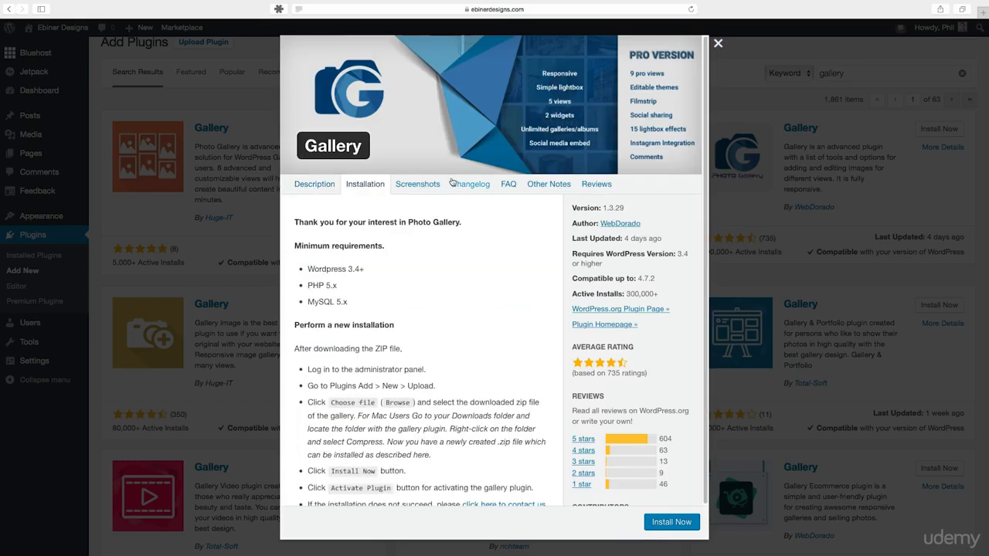
click(428, 194)
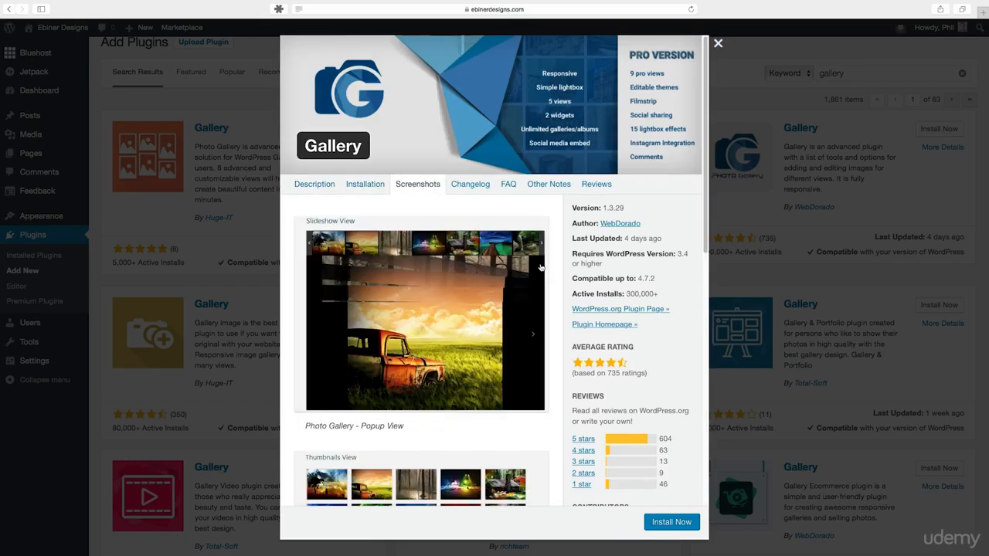
scroll(541, 327, down, 2)
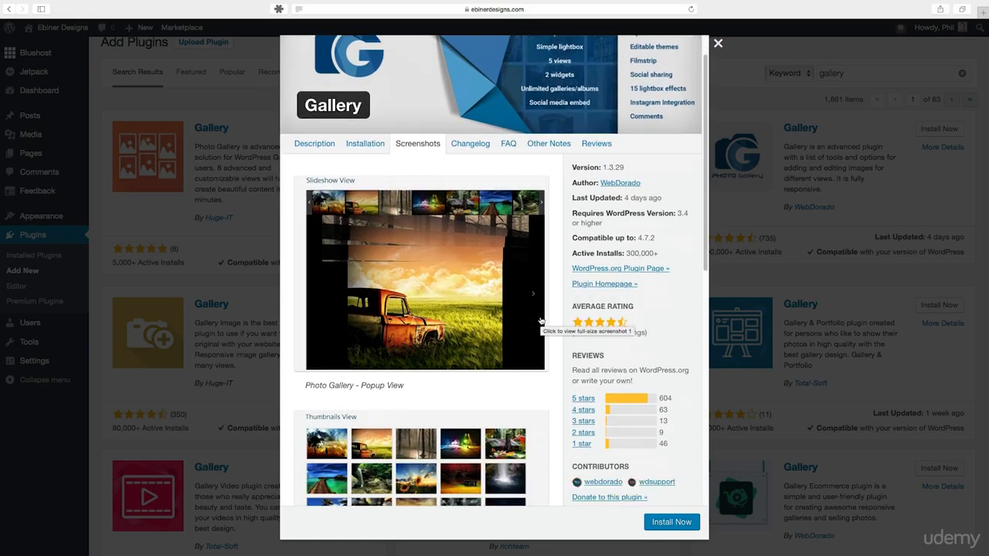
scroll(523, 330, down, 4)
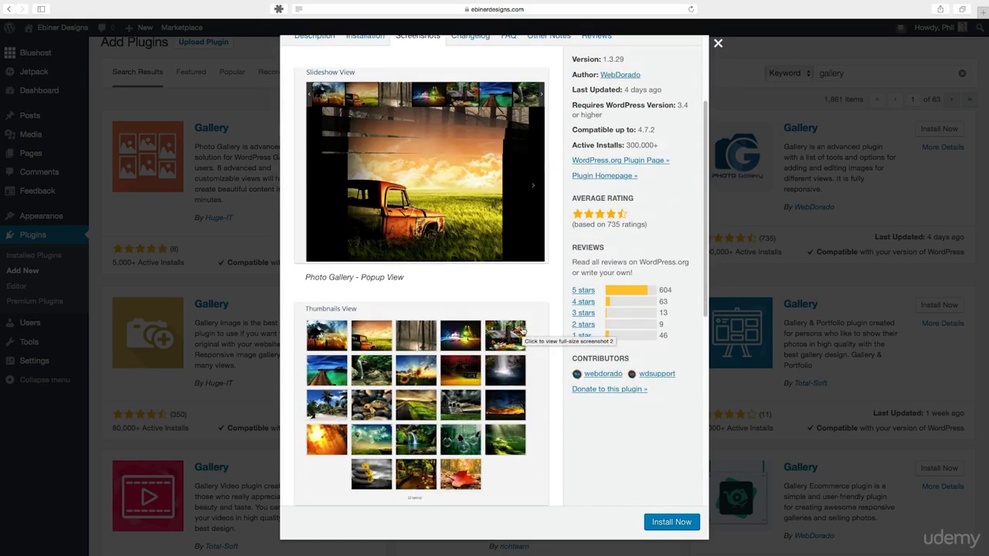
scroll(521, 328, down, 7)
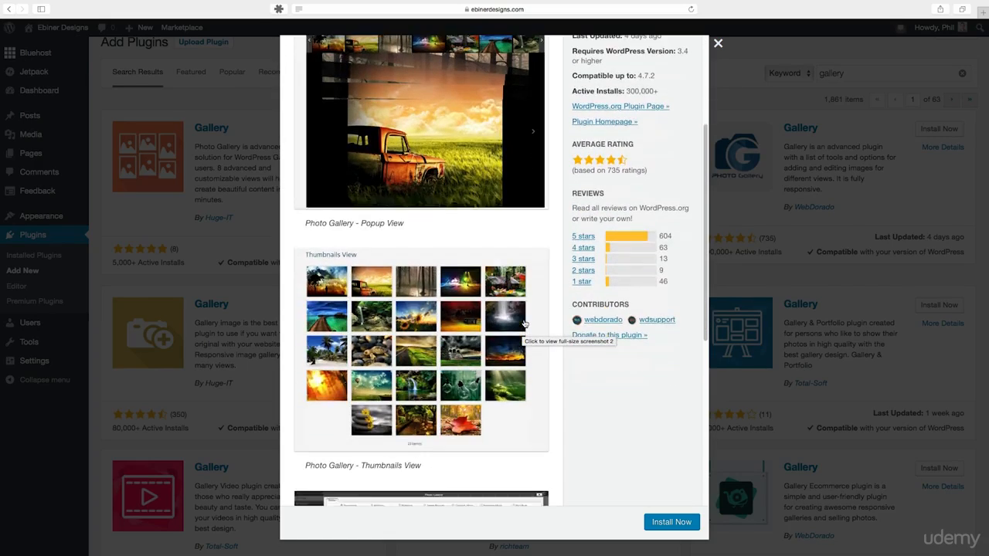
scroll(525, 324, down, 2)
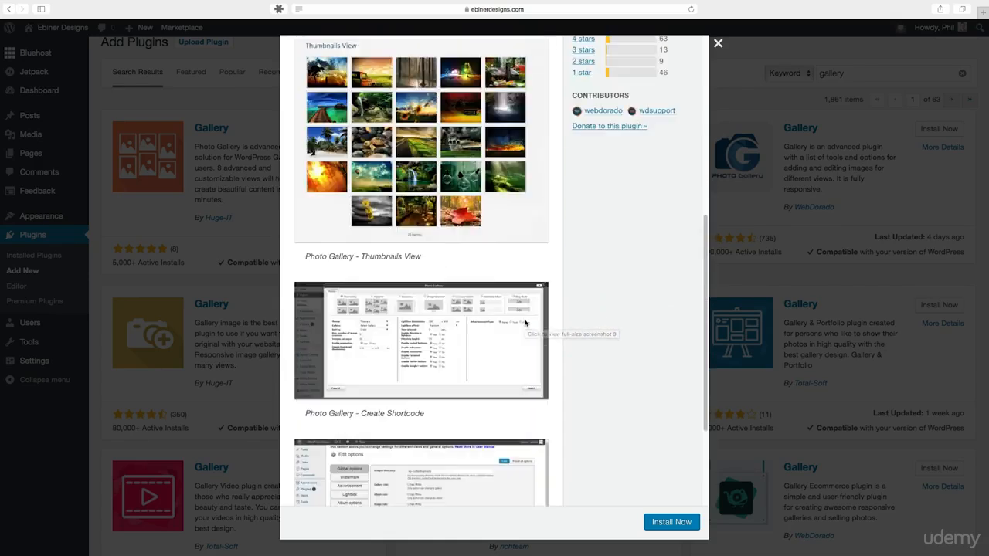
scroll(525, 324, up, 10)
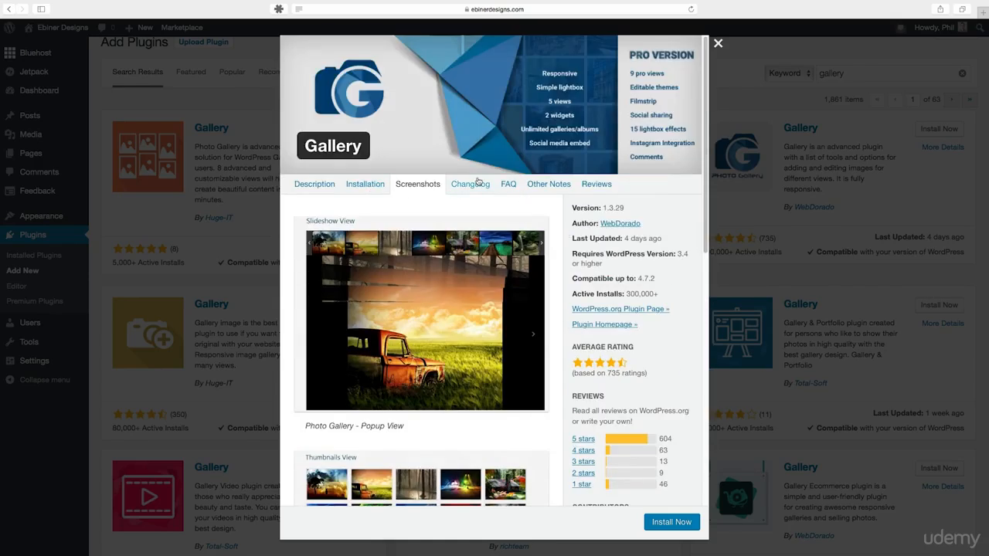
click(587, 185)
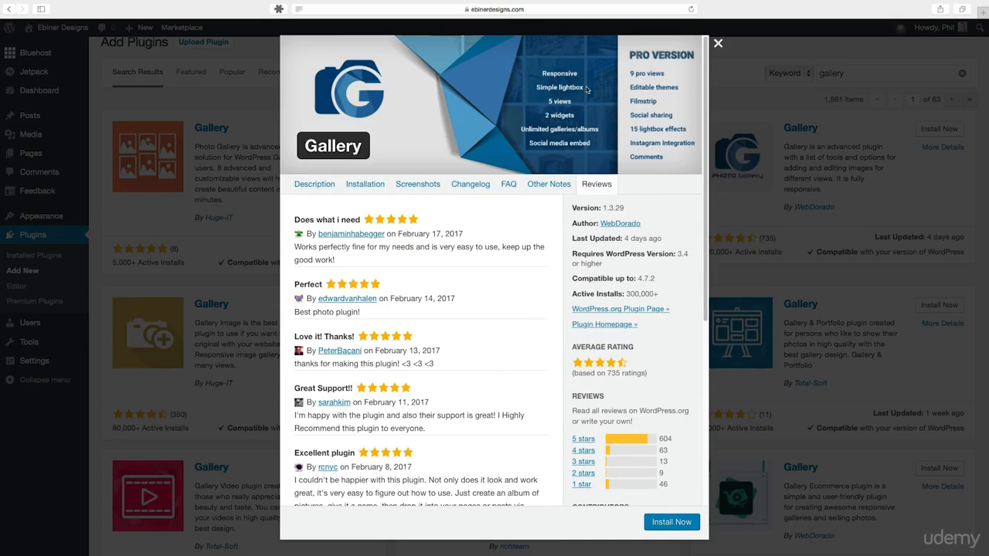
Install the Gallery plugin by WebDorado and activate it as Photo Gallery in the installed plugins list.
click(680, 527)
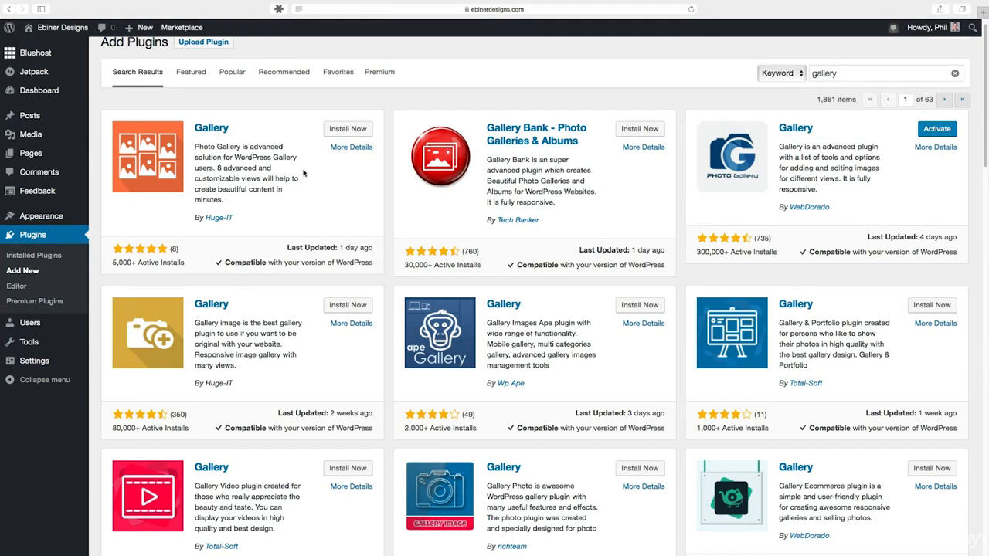
click(36, 258)
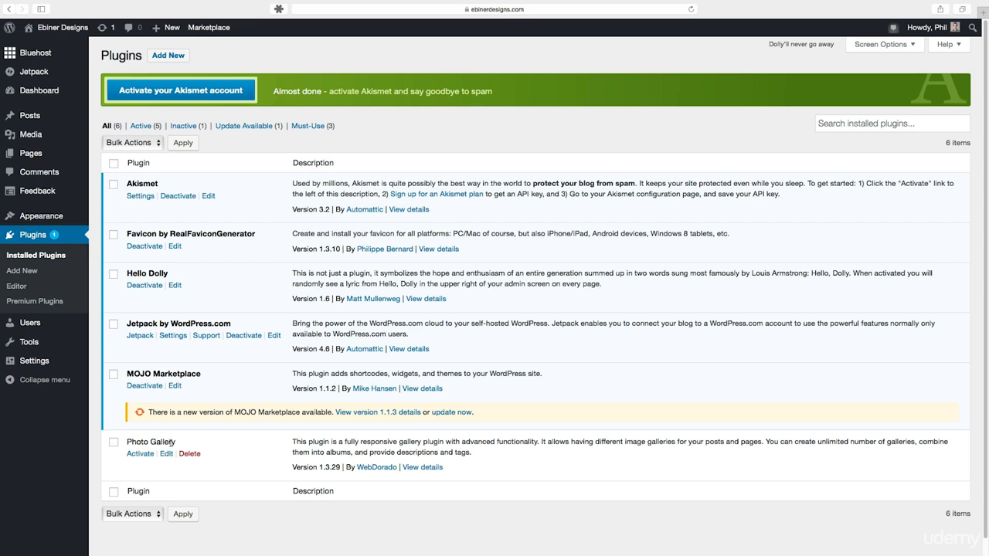
click(141, 454)
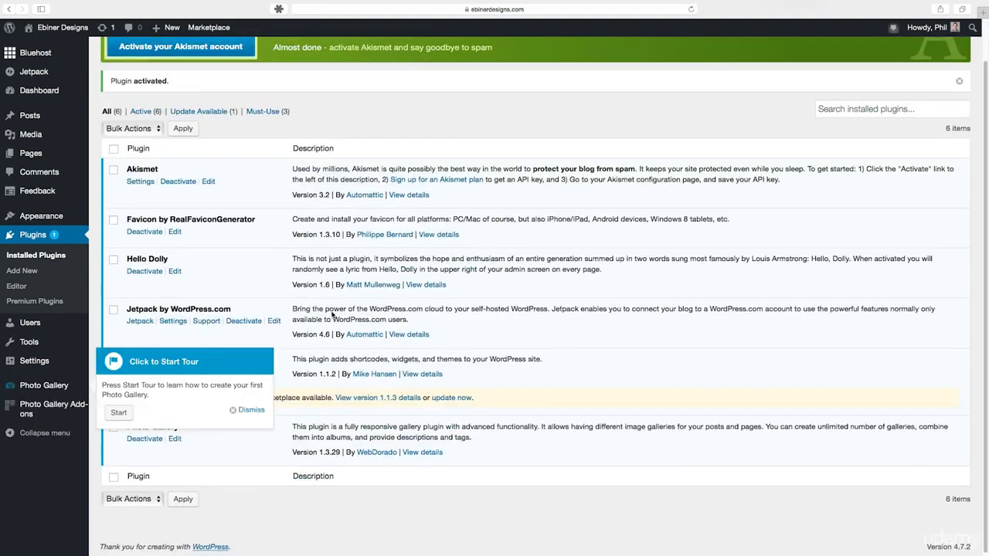
Start the Photo Gallery tour to view its options, and dismiss the tour prompt back in the installed plugins list.
scroll(464, 301, up, 2)
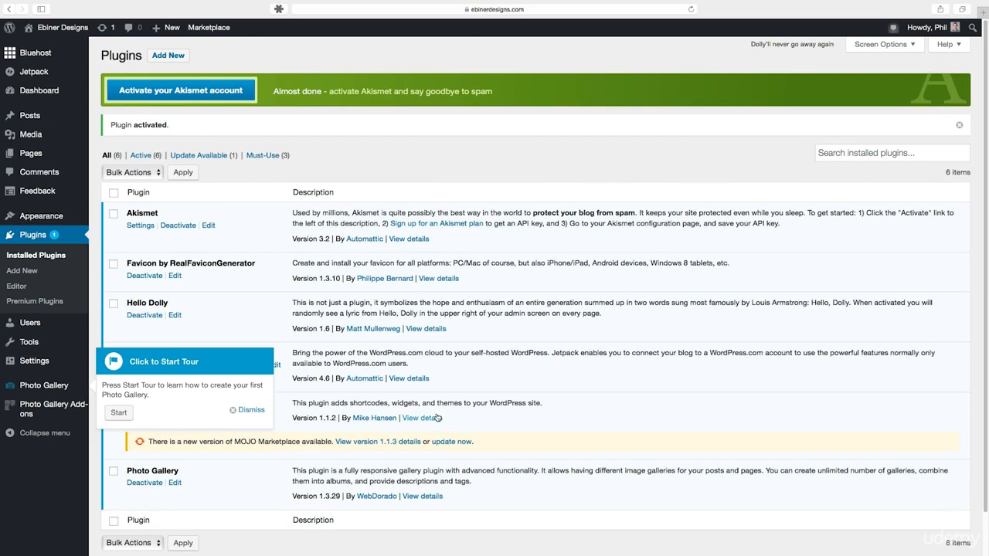
click(119, 413)
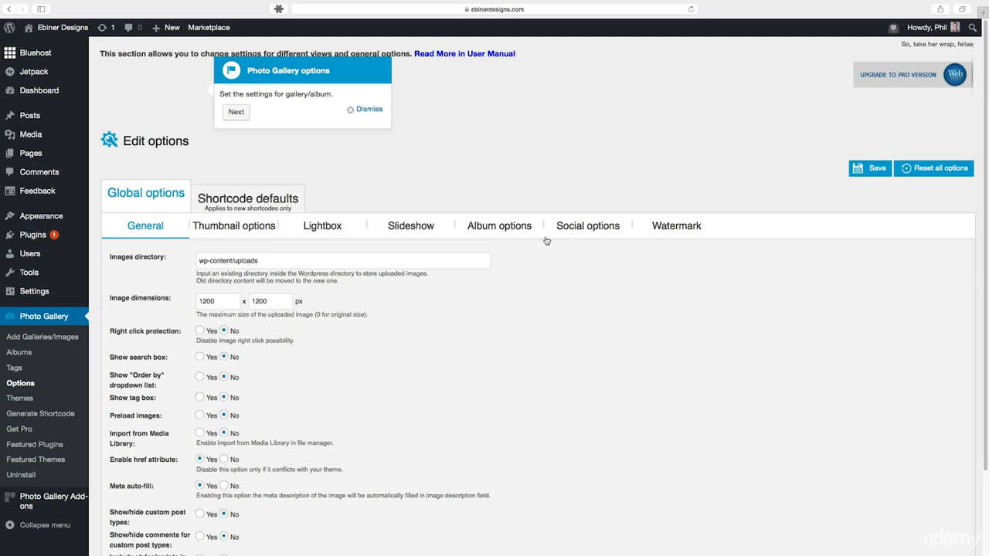
mouse_move(47, 235)
click(143, 237)
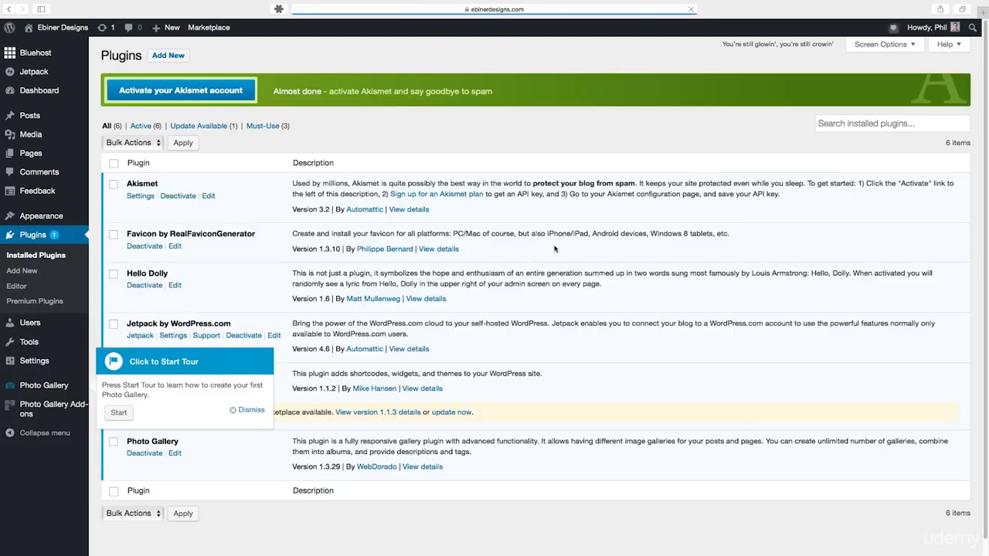
scroll(554, 249, down, 1)
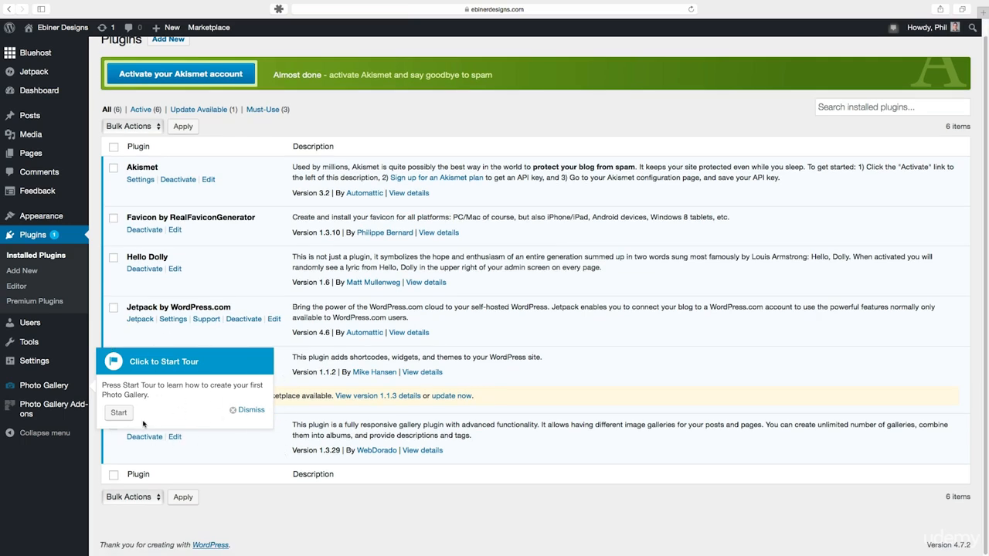
click(248, 409)
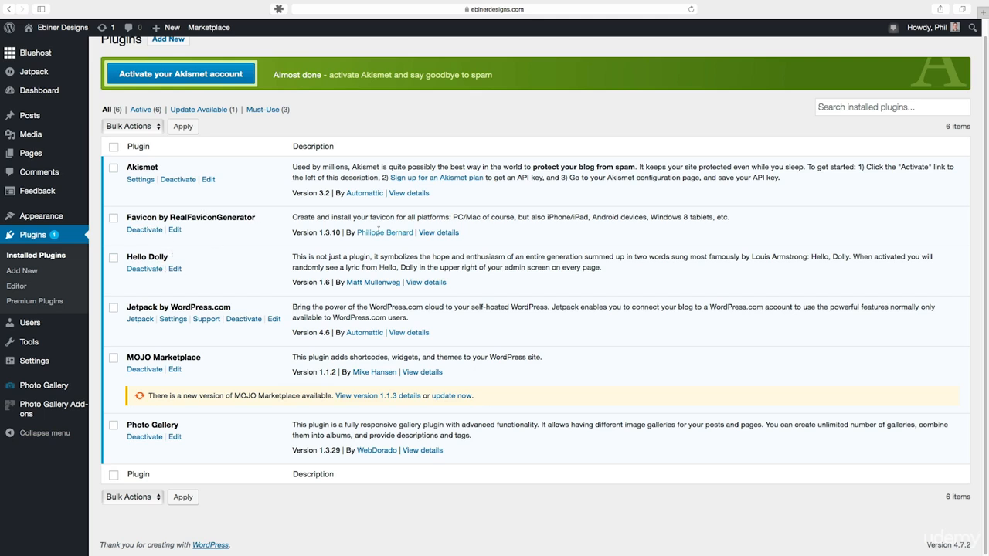
Deactivate the Hello Dolly plugin and delete it along with its data.
click(154, 269)
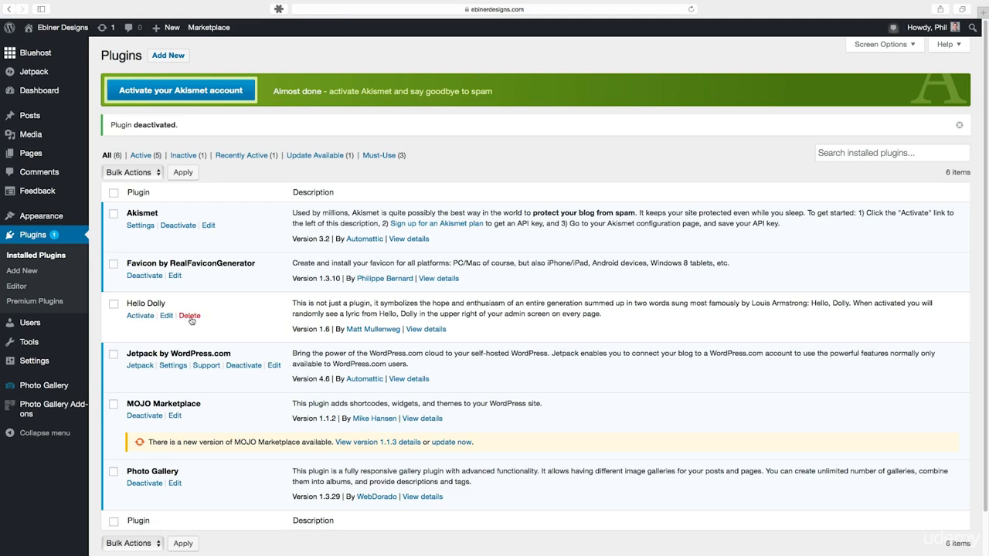
click(189, 316)
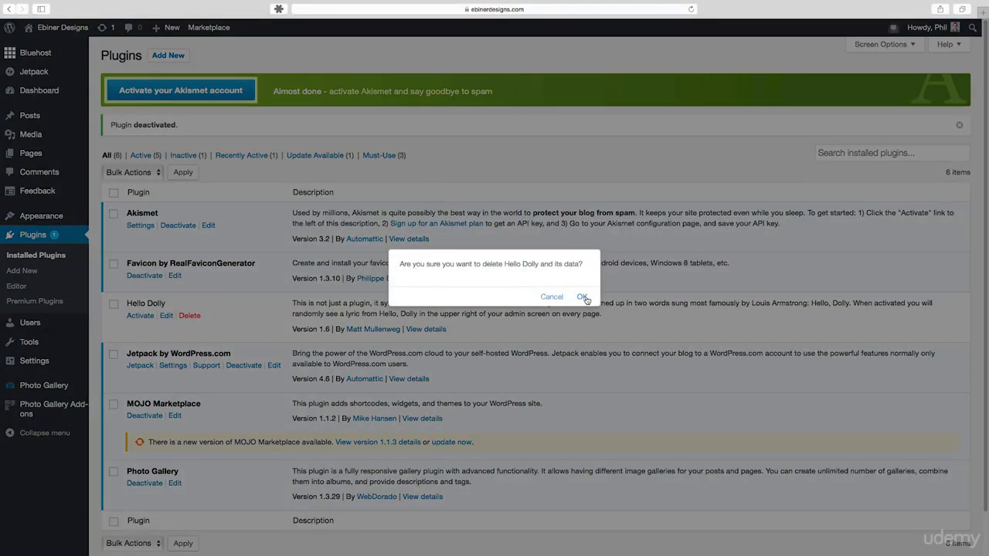
click(583, 297)
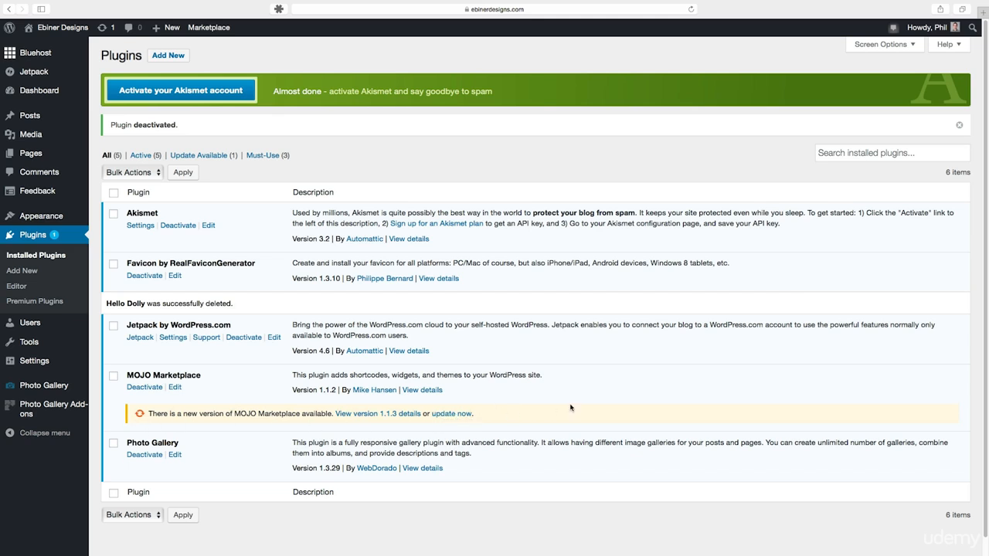
Check the WordPress updates page and update the MOJO Marketplace plugin to version 1.1.3 from the installed plugins list.
mouse_move(48, 97)
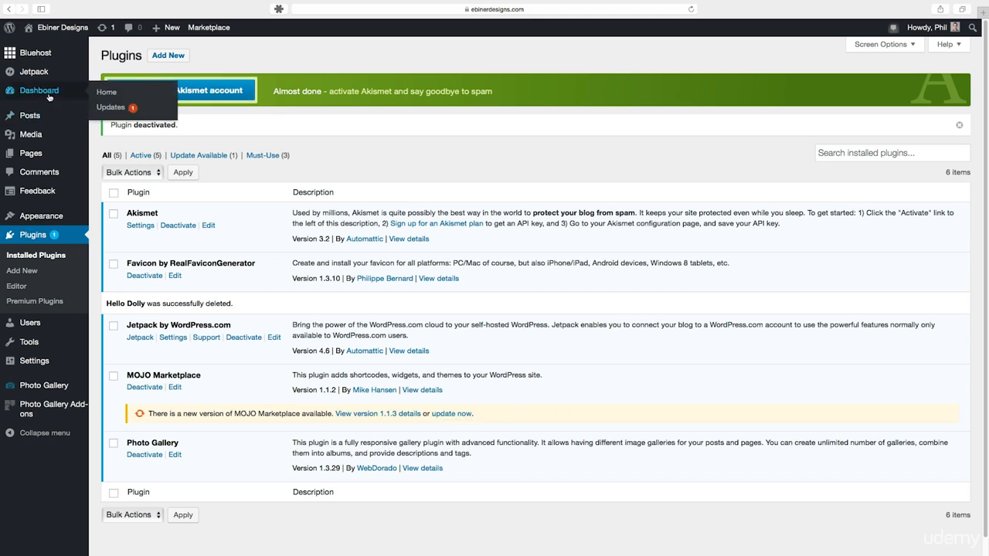
click(110, 107)
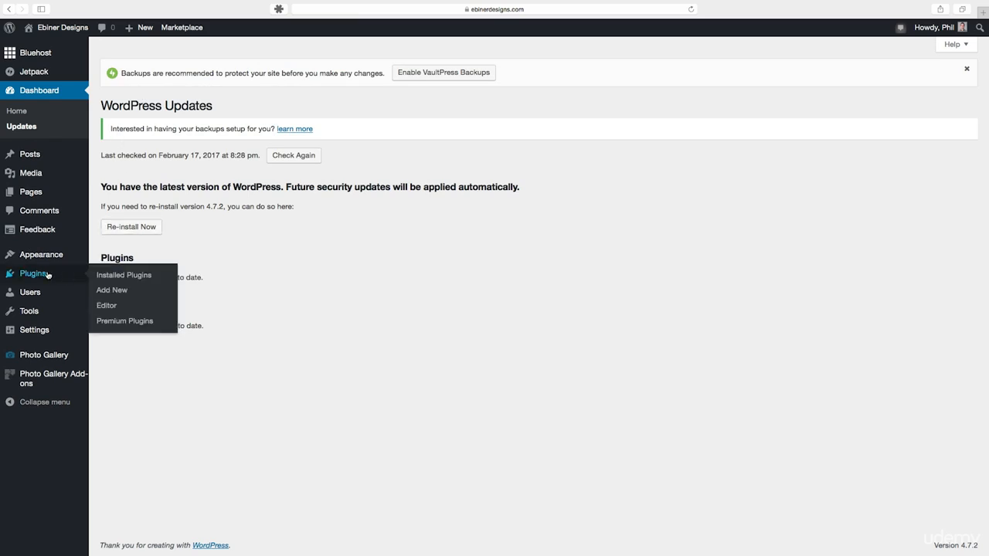
click(123, 275)
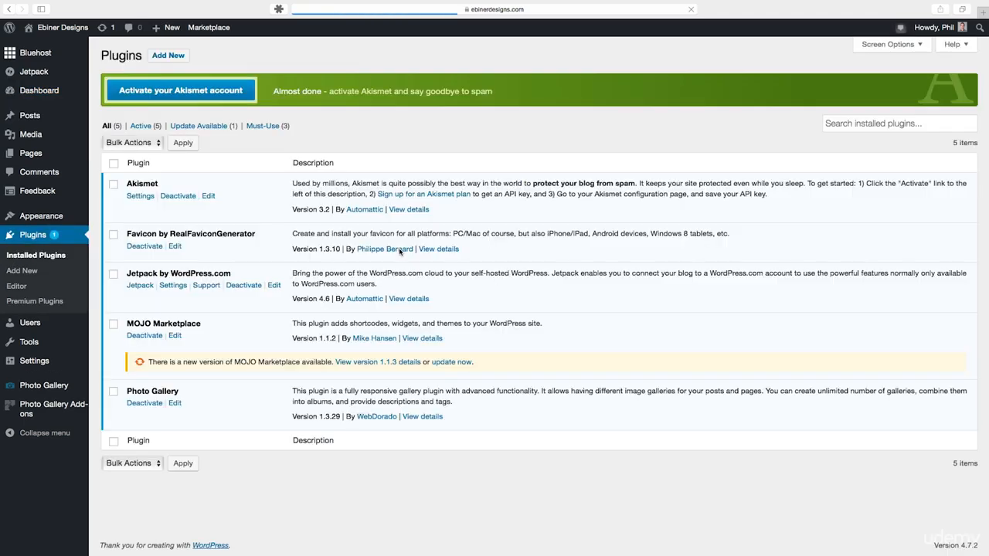
click(452, 363)
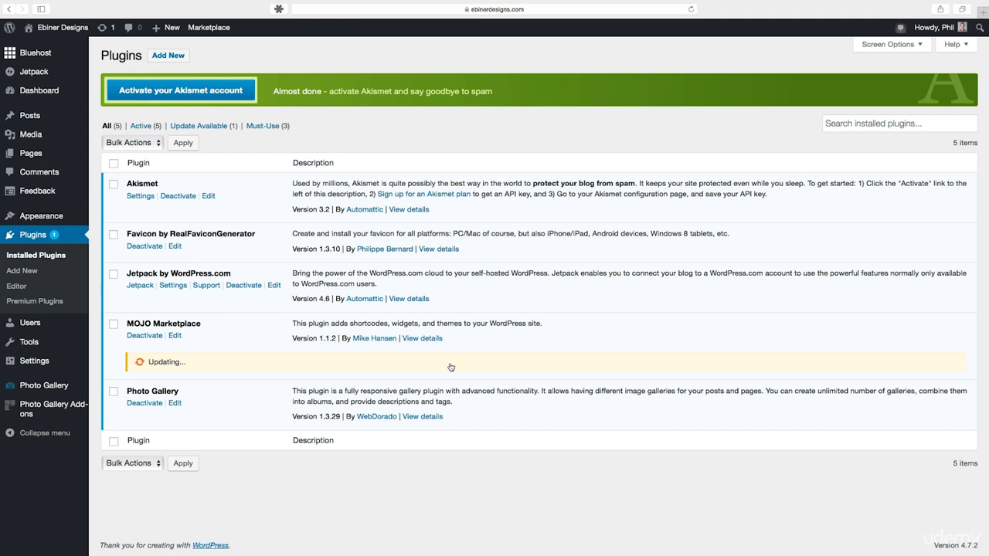